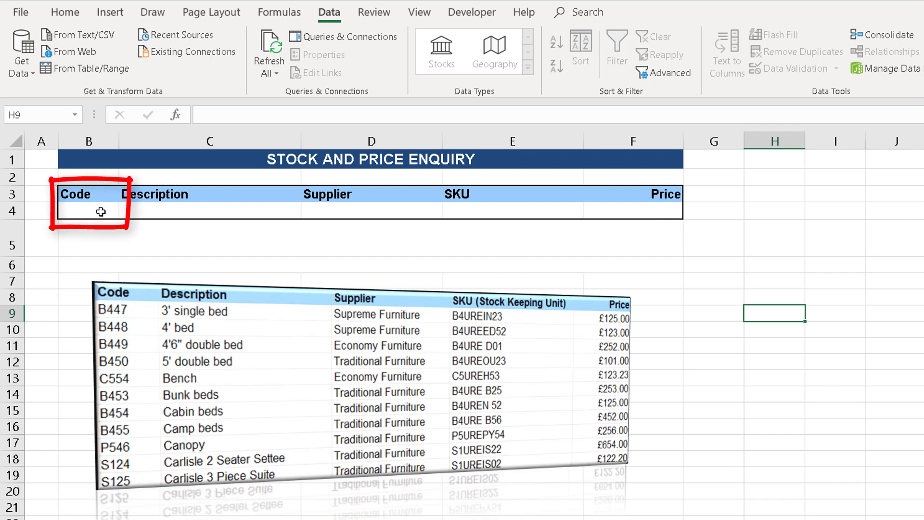
Enter the code B449 in cell B4 of the stock and price enquiry form
click(119, 211)
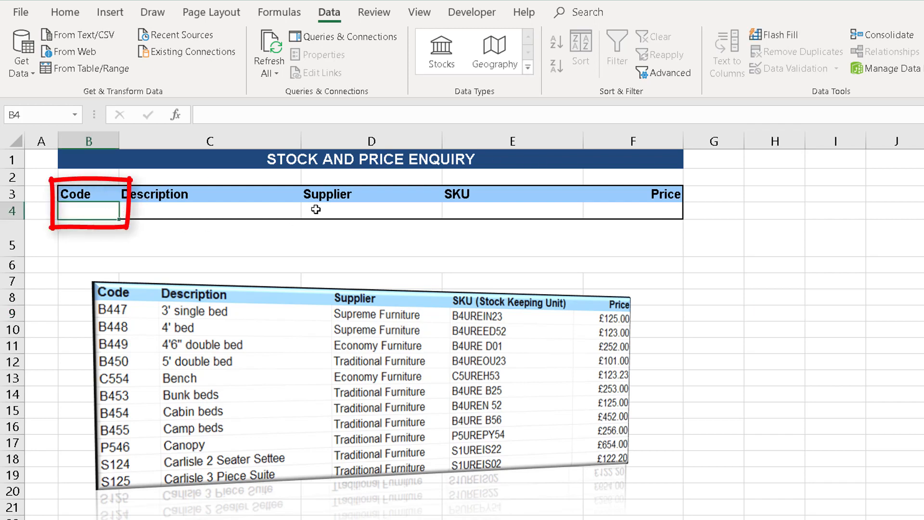
text(B)
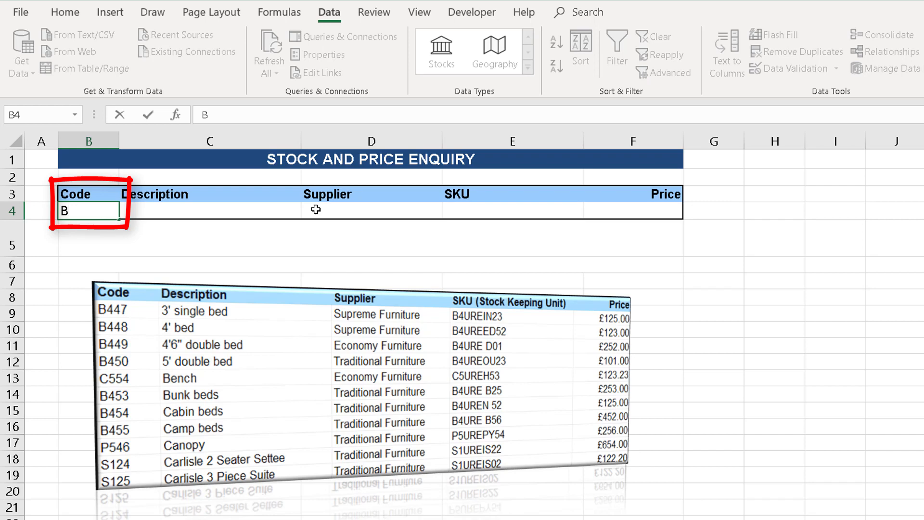
text(449)
key(Return)
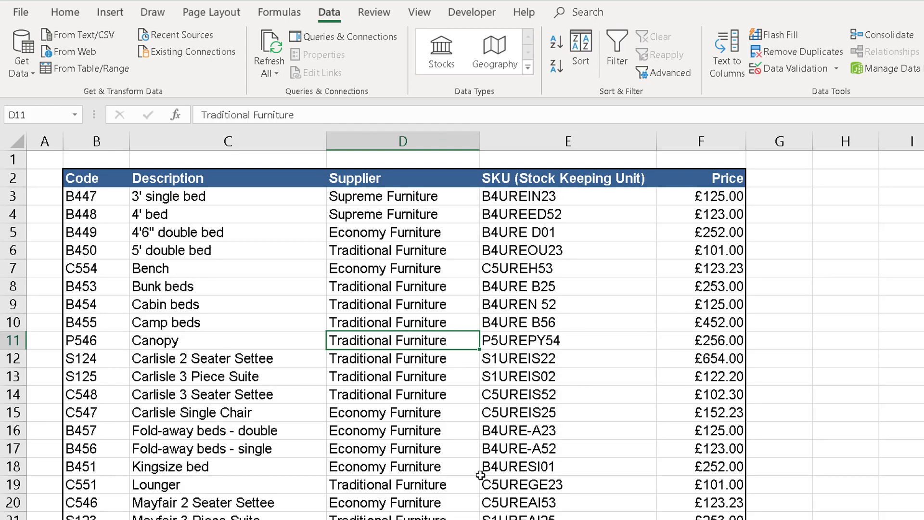
click(195, 281)
click(197, 391)
click(349, 273)
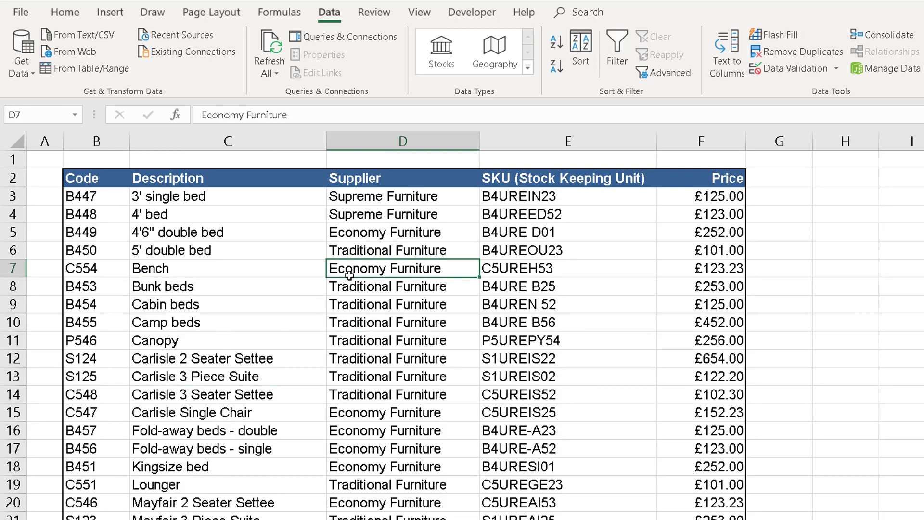
click(374, 346)
click(145, 326)
click(364, 262)
click(364, 356)
click(213, 358)
click(442, 306)
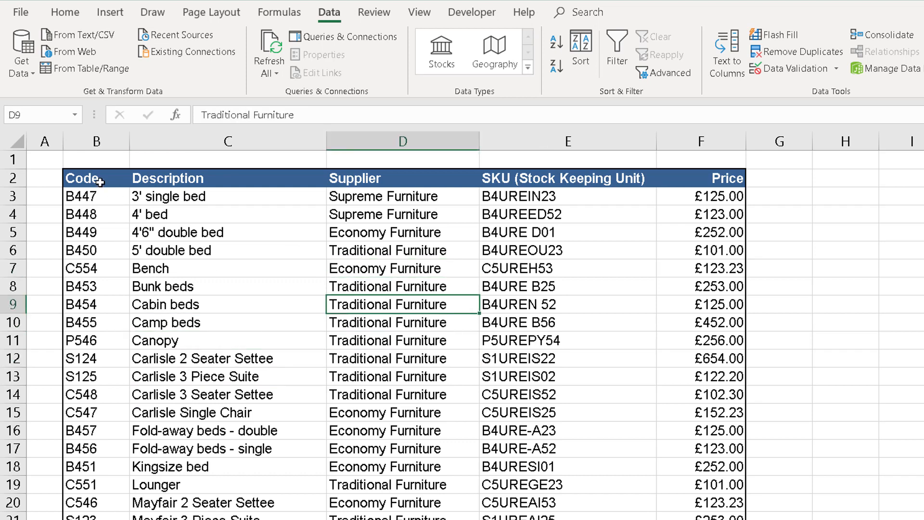
Select the entire product table, including its header row, and assign it the range name Stock
drag(100, 181, 687, 481)
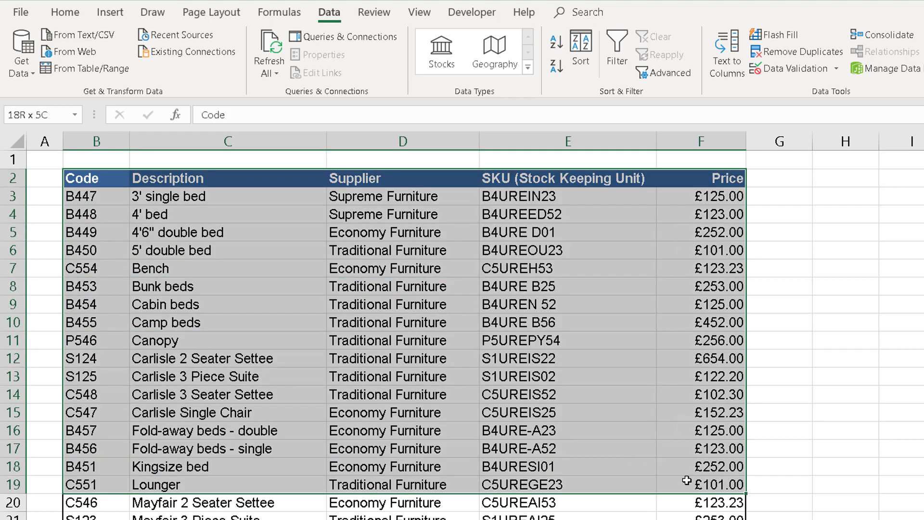
click(365, 288)
click(219, 303)
key(ctrl+a)
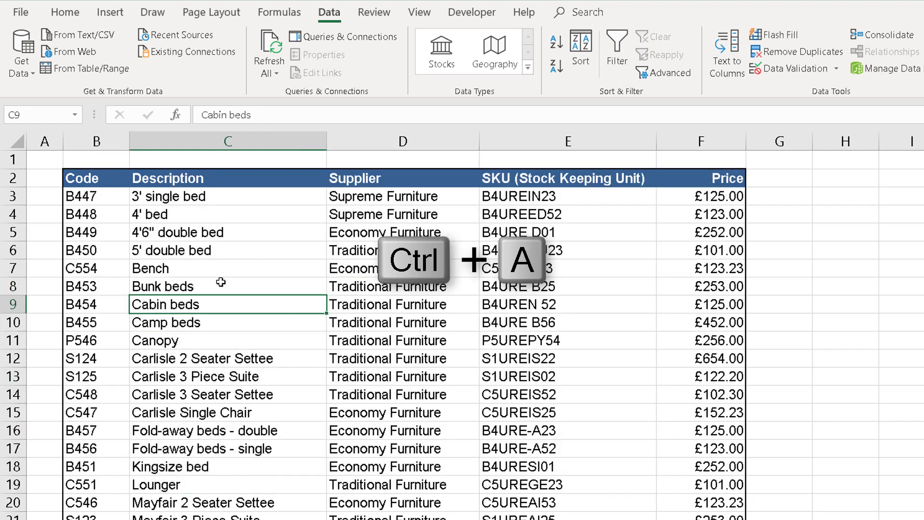
click(204, 255)
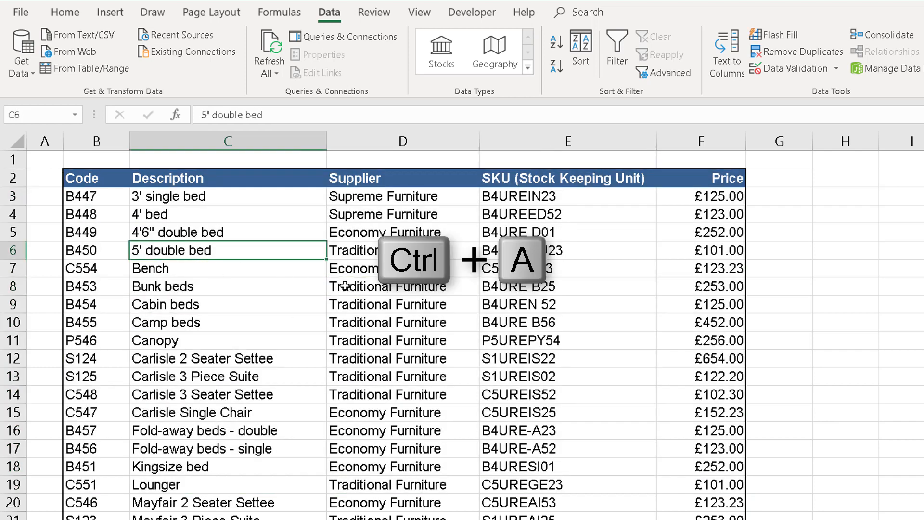
key(ctrl+a)
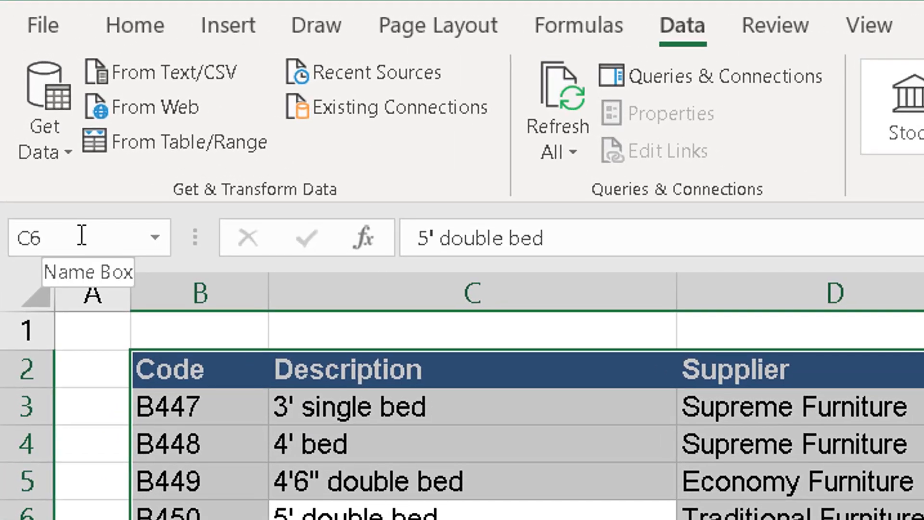
click(81, 235)
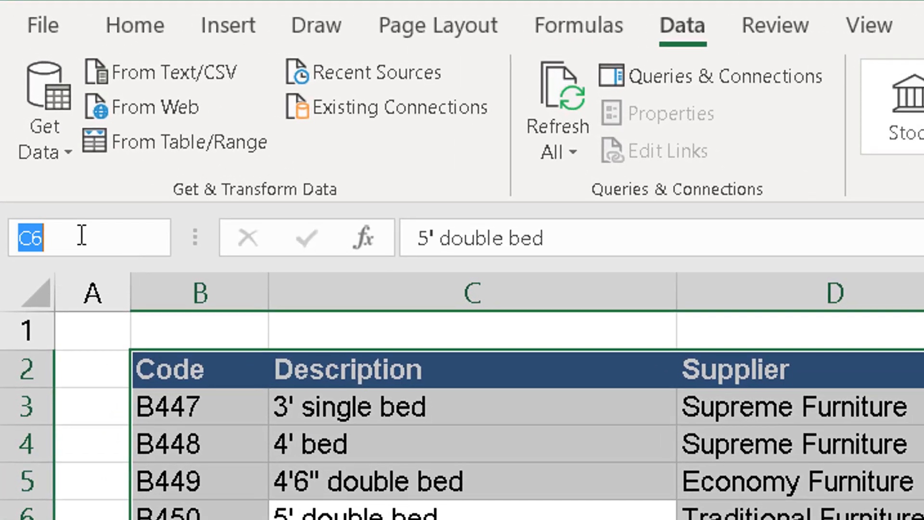
text(Stock)
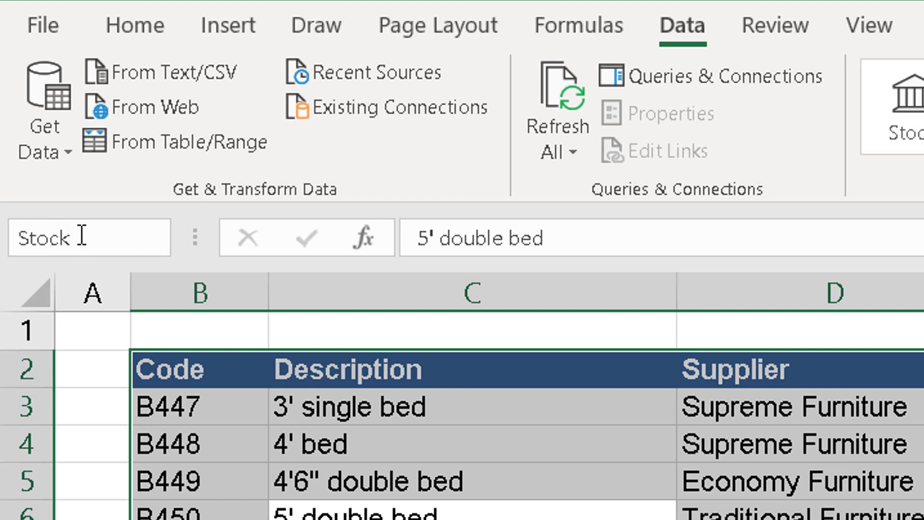
key(Return)
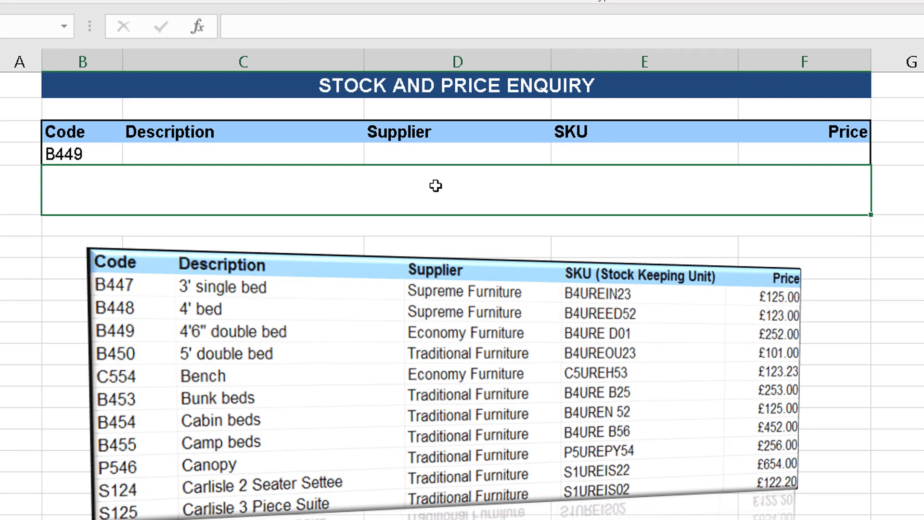
Enter the plain-text formula reminder Vlookup(What?,Where?,Column?,Exact?) in the large merged cell below the enquiry row
text(V)
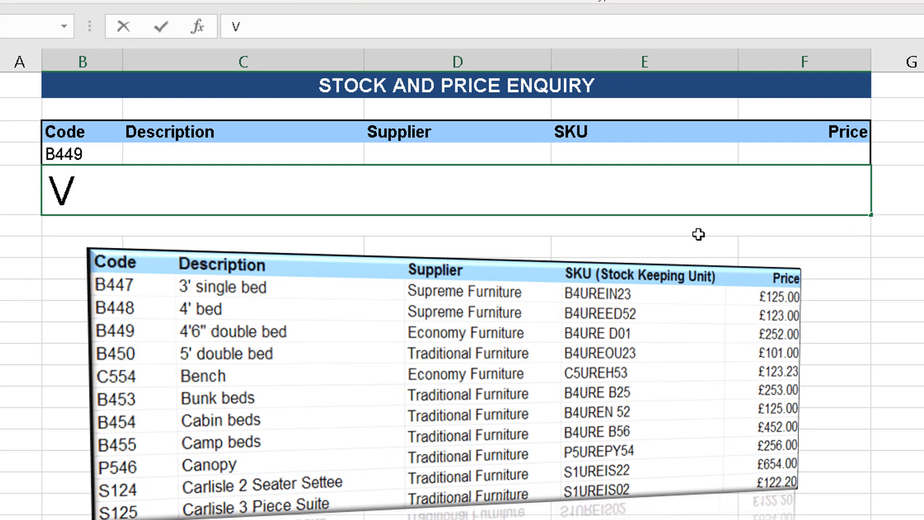
text(Lookup)
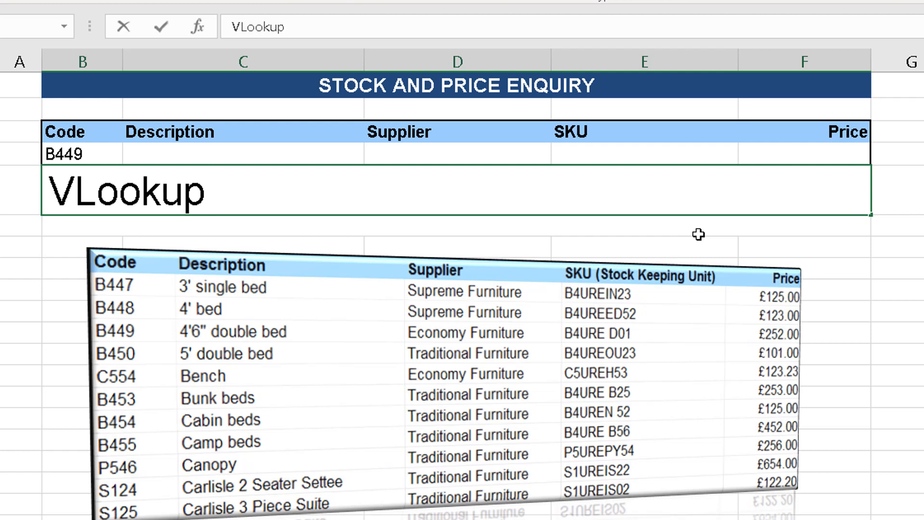
text(()
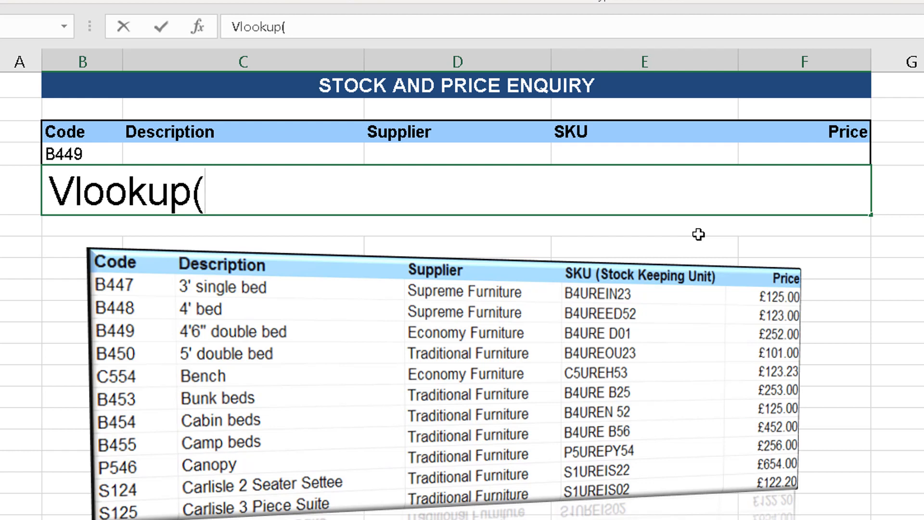
text(What?)
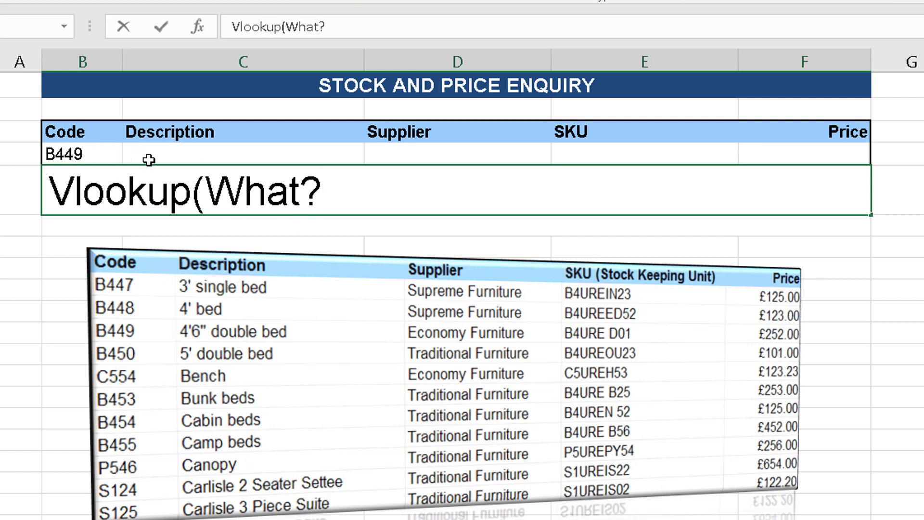
text(,Where)
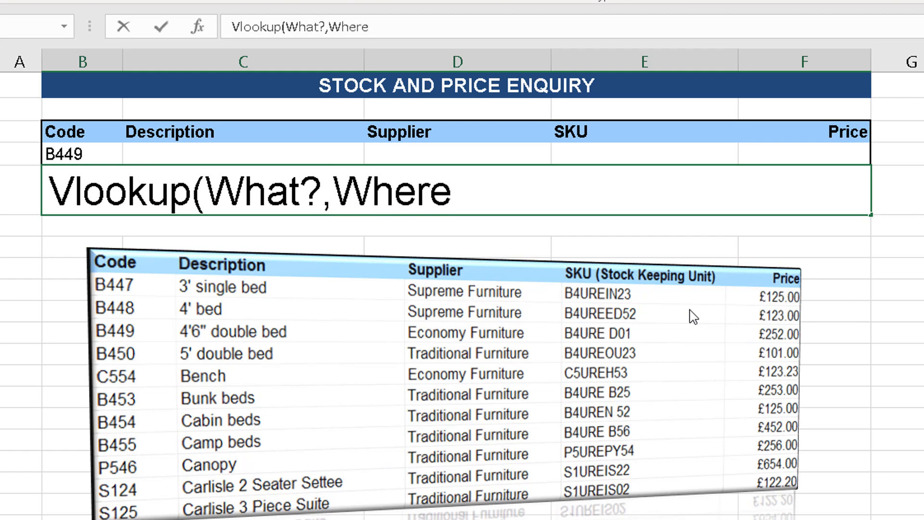
text(?)
mouse_move(129, 324)
mouse_down()
mouse_move(96, 323)
mouse_move(155, 341)
mouse_move(121, 320)
mouse_up()
text(,Column?)
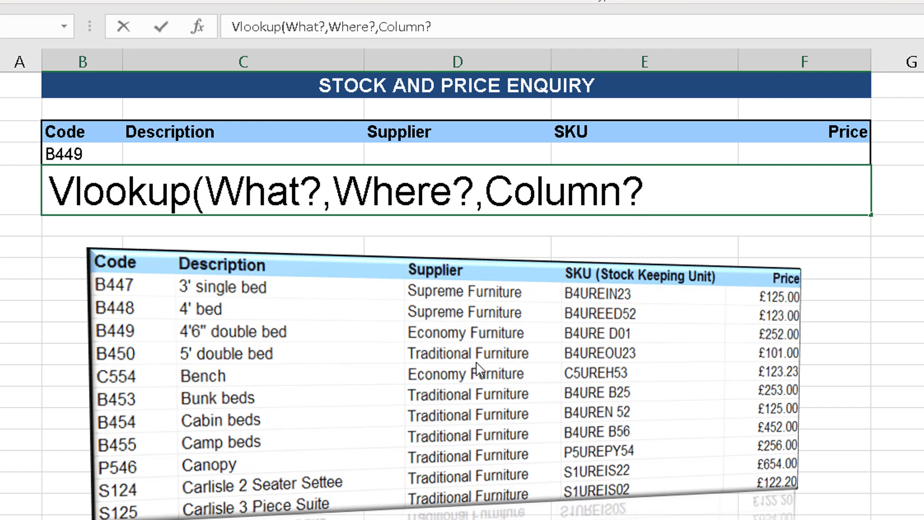
text(,Exact)
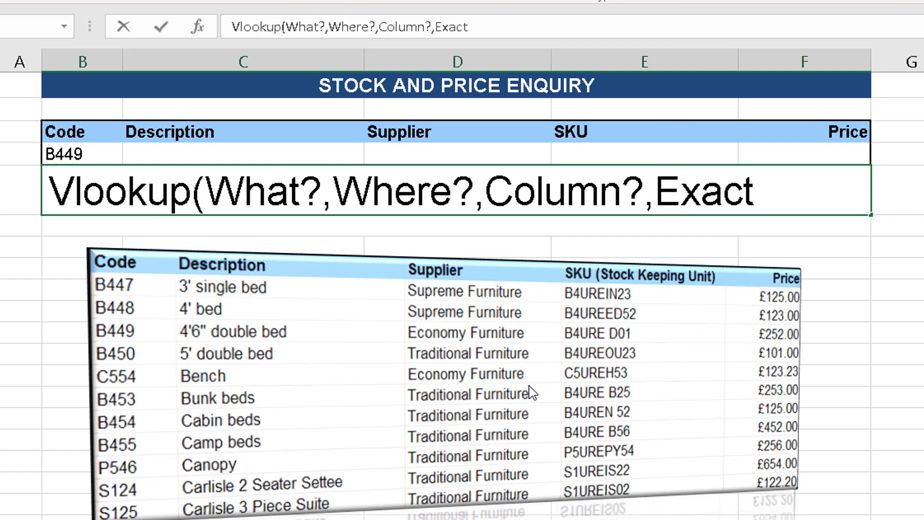
text(?)
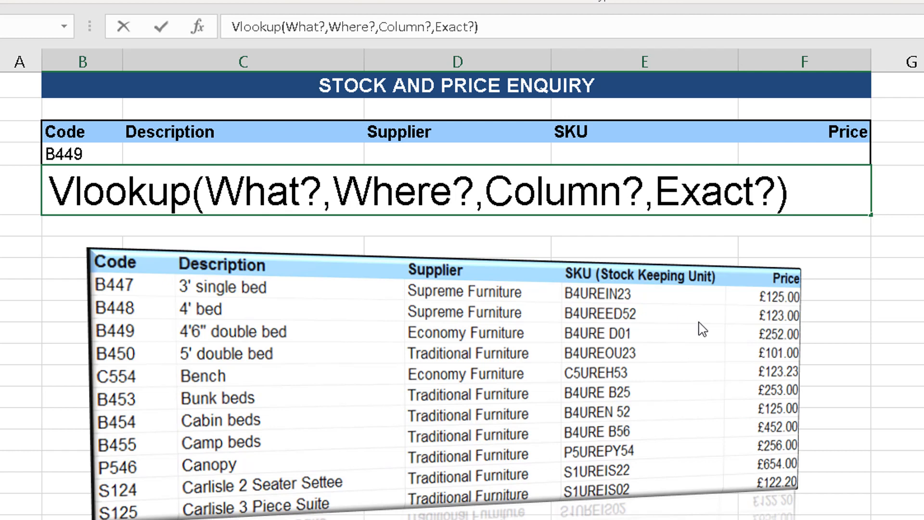
key(Return)
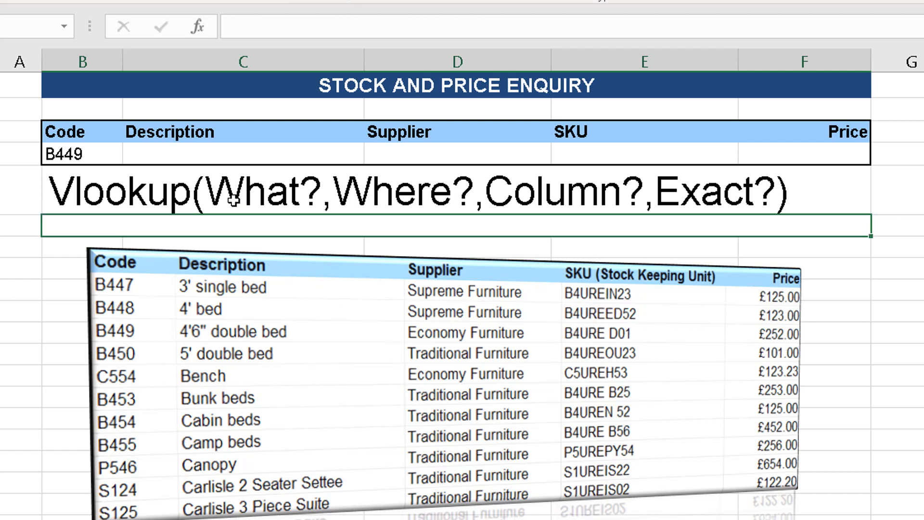
Enter the formula =VLOOKUP(B4,stock,2,0) in cell C4 to look up the description by exact match
click(233, 155)
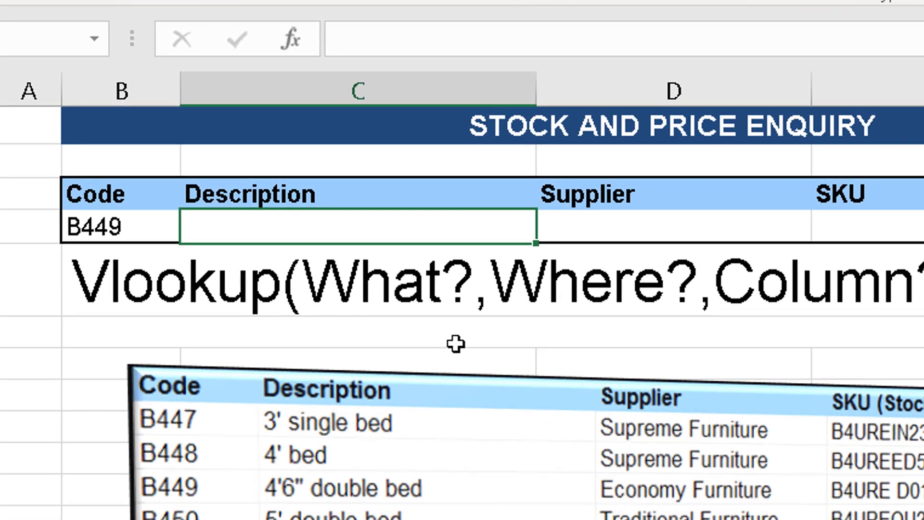
text(=)
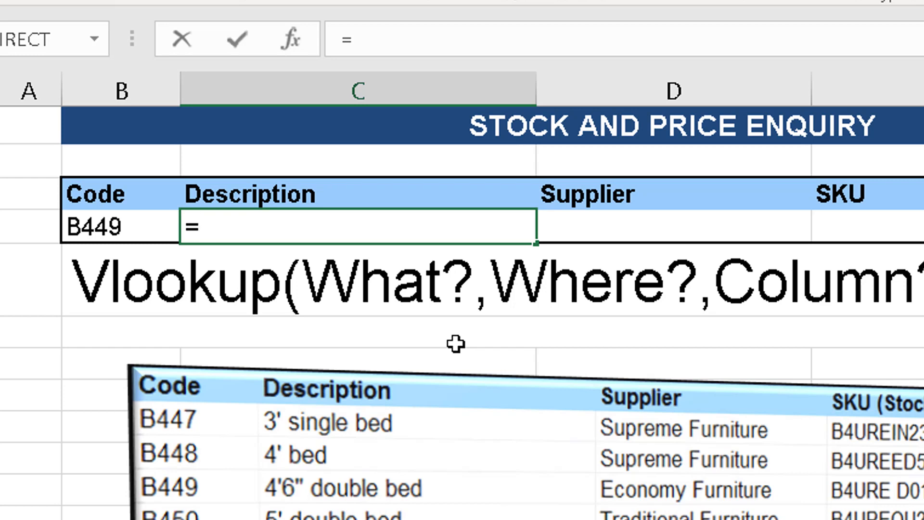
text(vl)
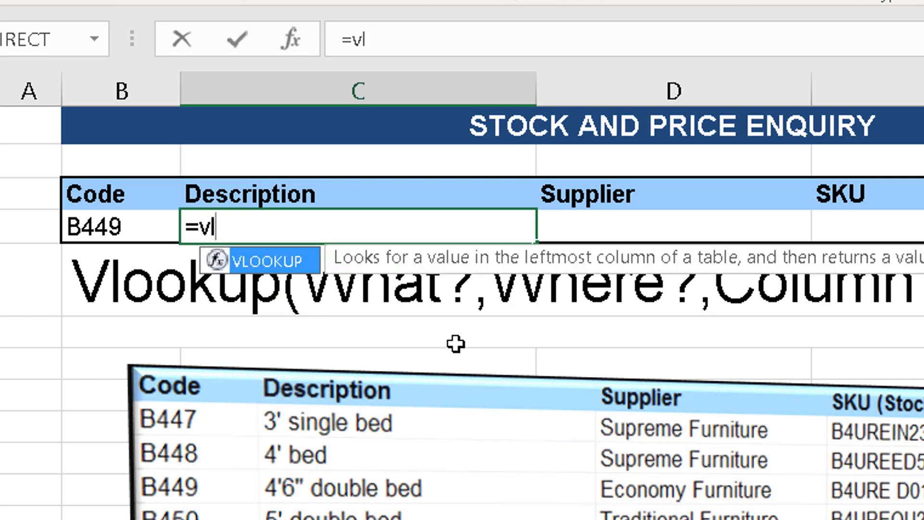
key(Tab)
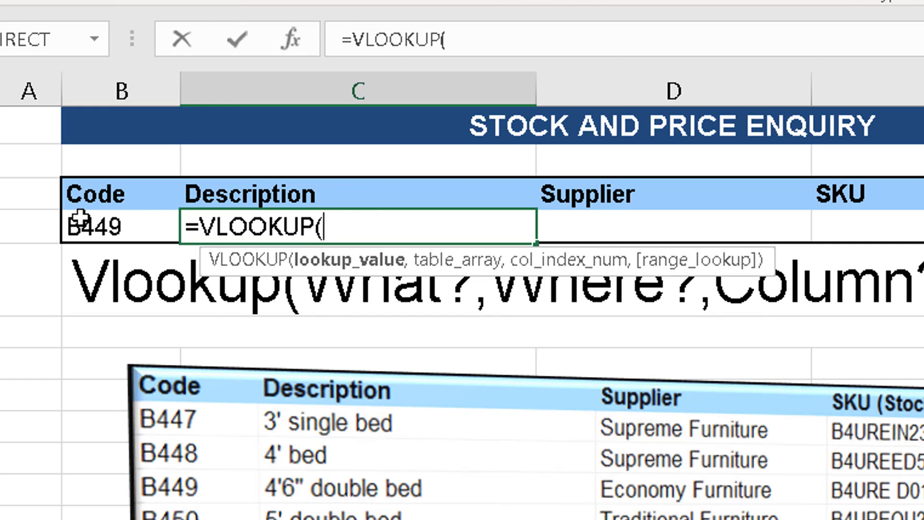
click(115, 228)
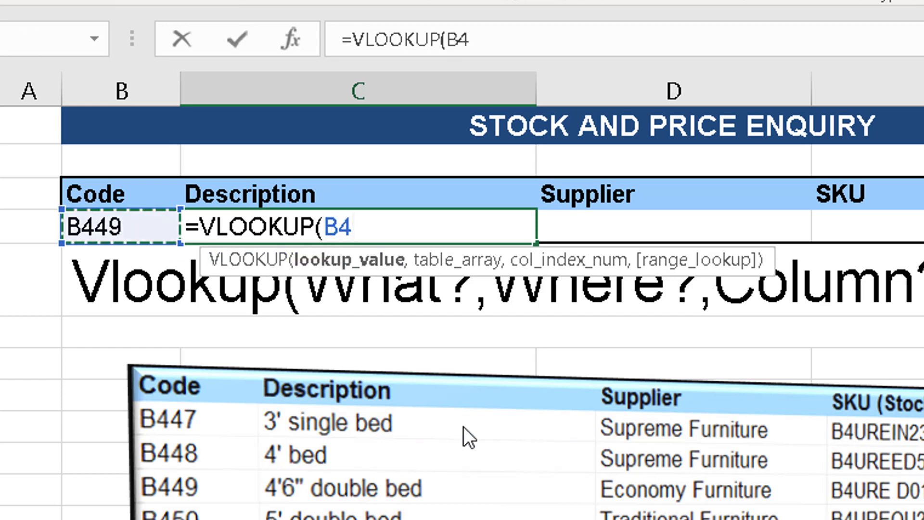
text(,)
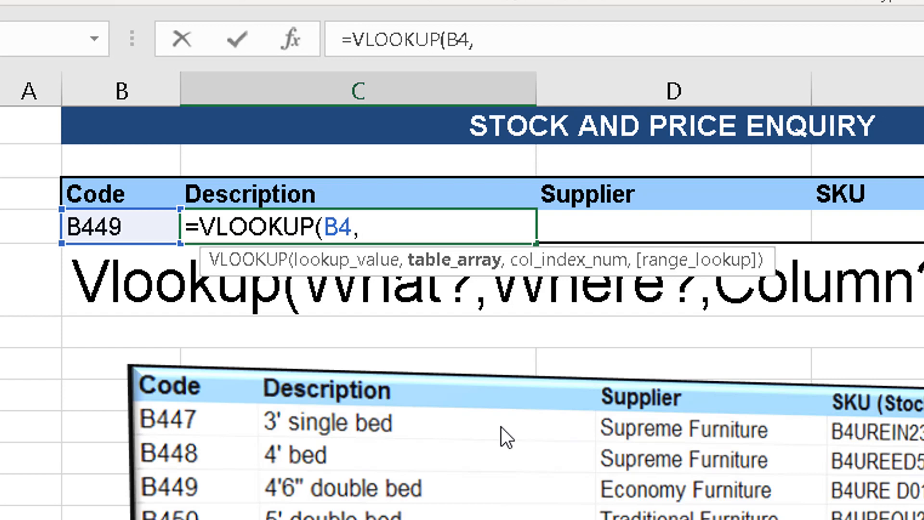
text(stock)
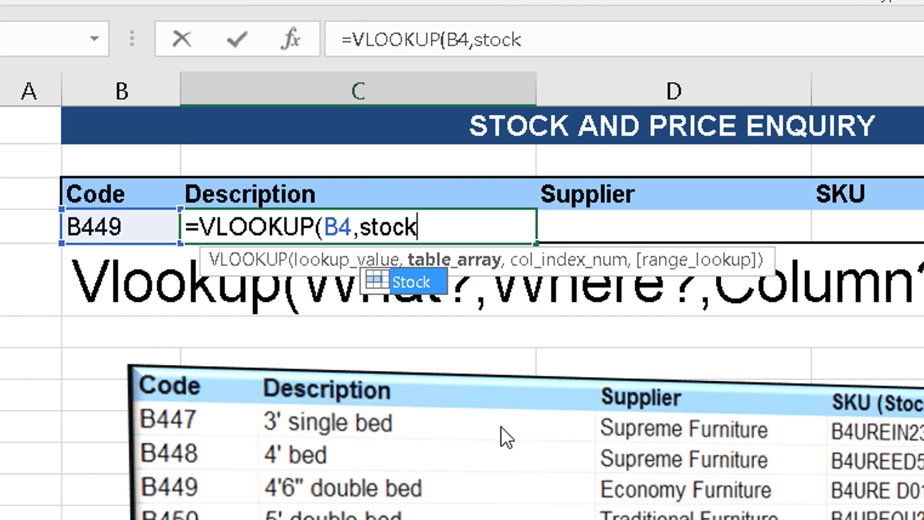
text(,)
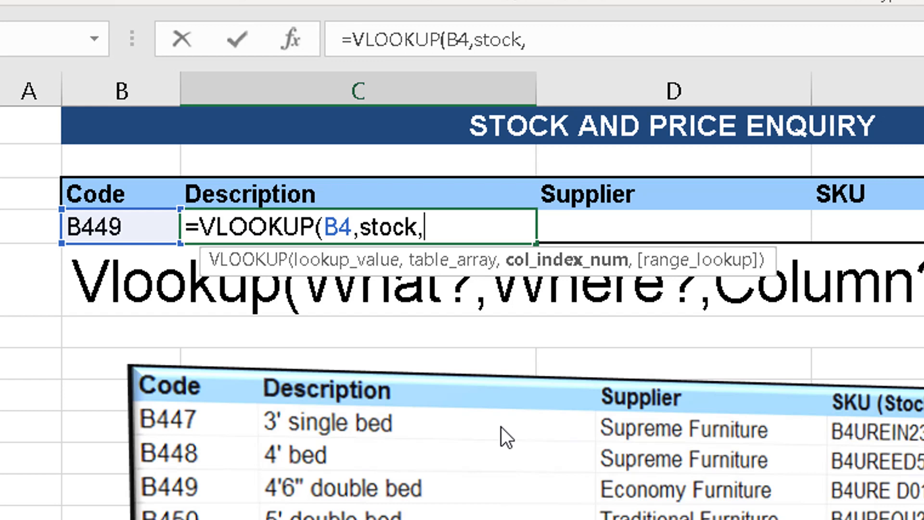
text(2,)
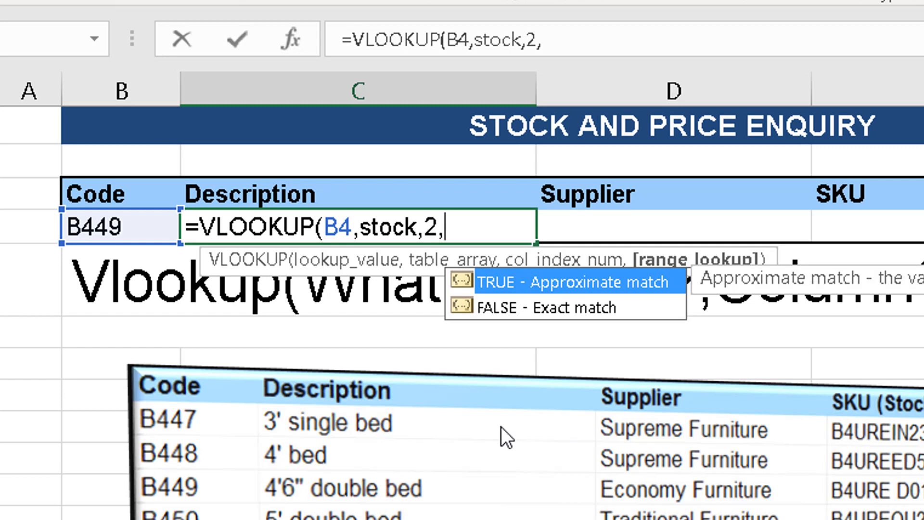
text(0)
text())
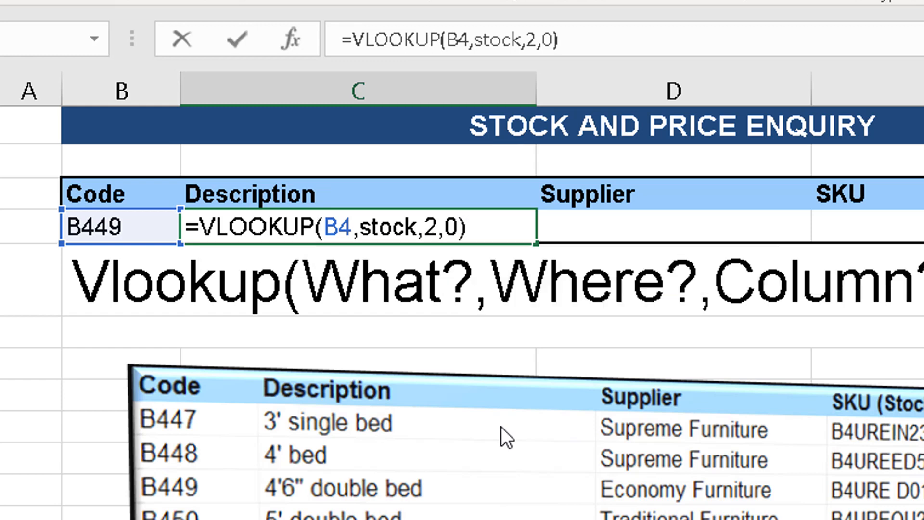
key(Return)
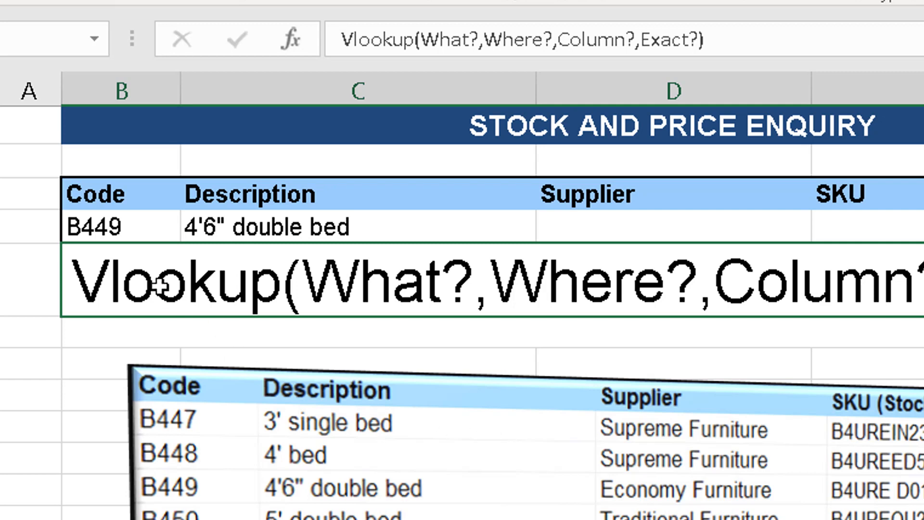
Change the code in cell B4 to C554 to test the description lookup
click(98, 227)
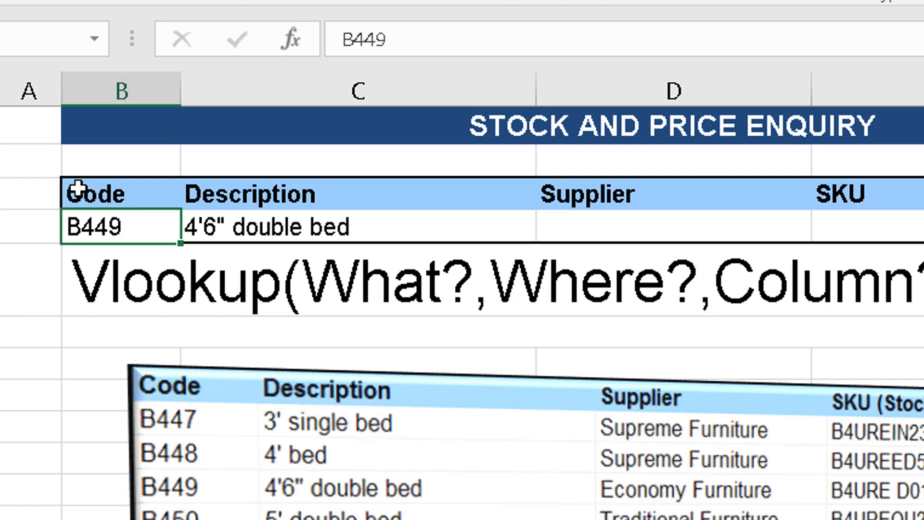
text(C554)
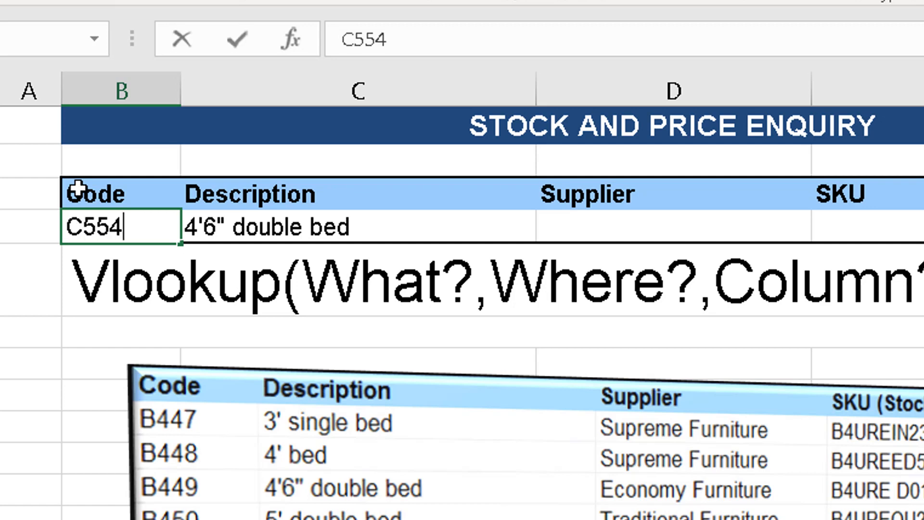
key(Return)
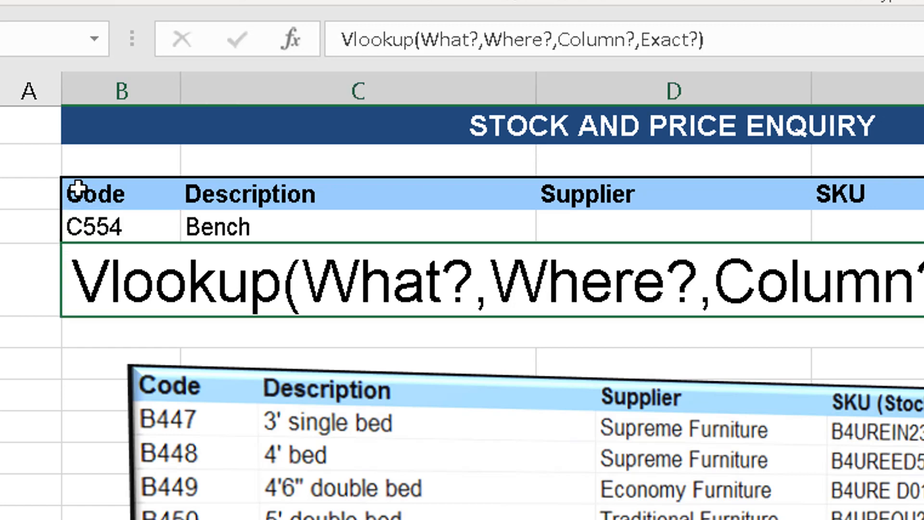